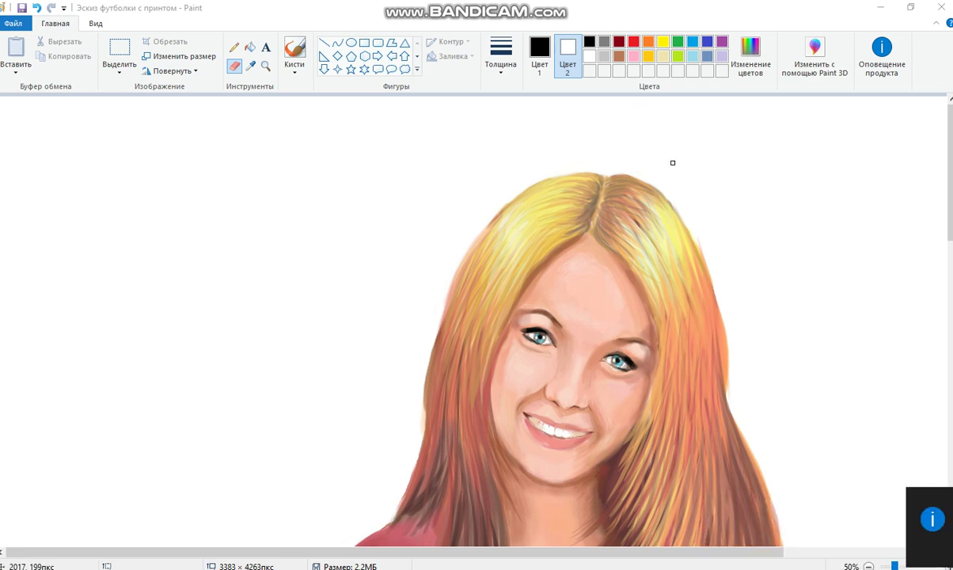
Step: Look over the finished portrait of the girl from her hair to her jeans, including the violinist print on the T-shirt
scroll(696, 238, "down", 5)
scroll(695, 238, "up", 3)
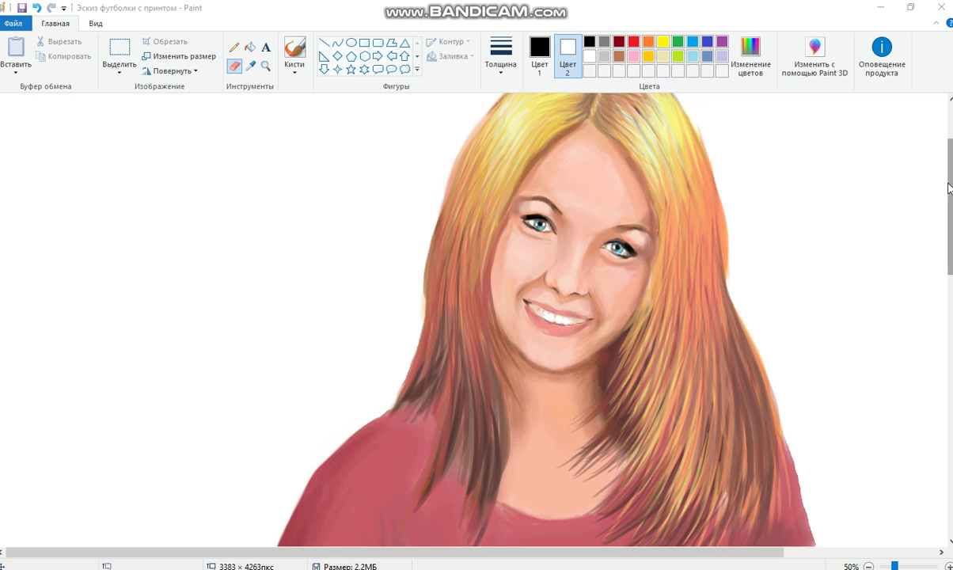
scroll(728, 236, "down", 3)
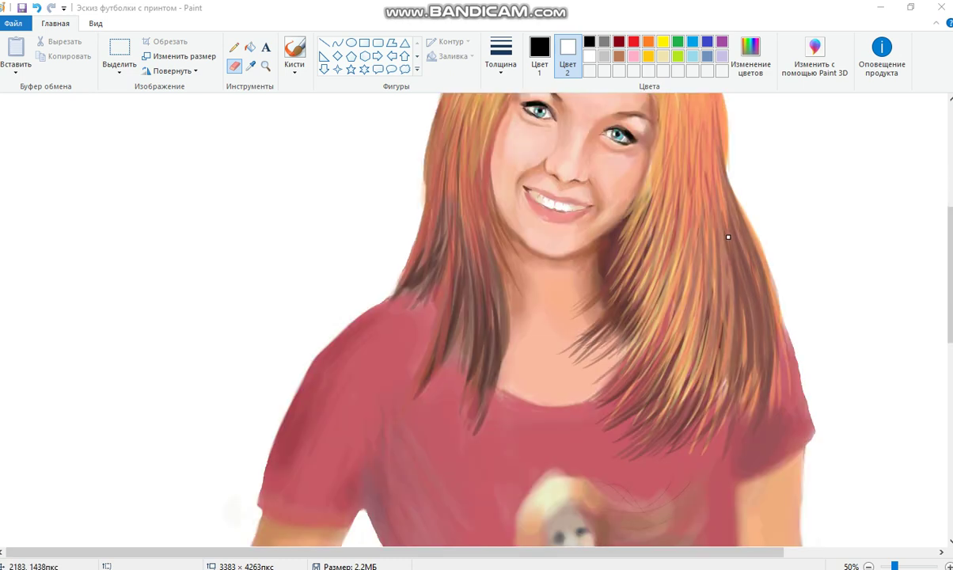
scroll(728, 237, "down", 20)
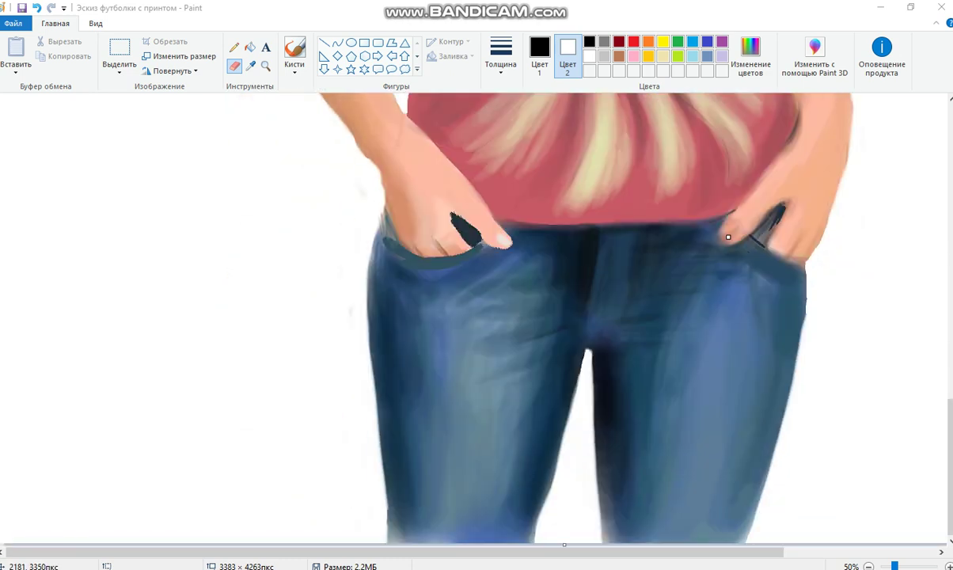
scroll(704, 348, "up", 12)
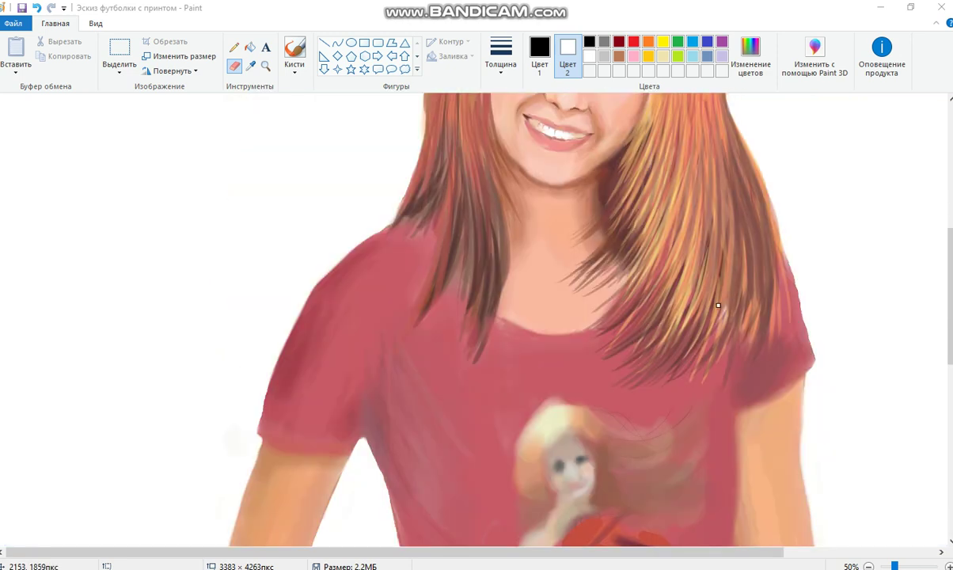
scroll(718, 306, "down", 6)
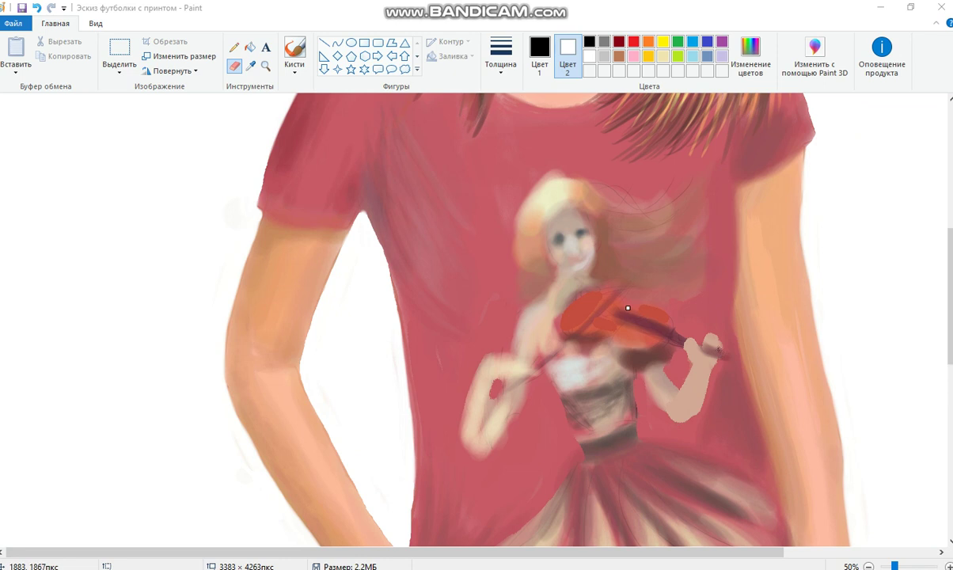
scroll(632, 301, "up", 13)
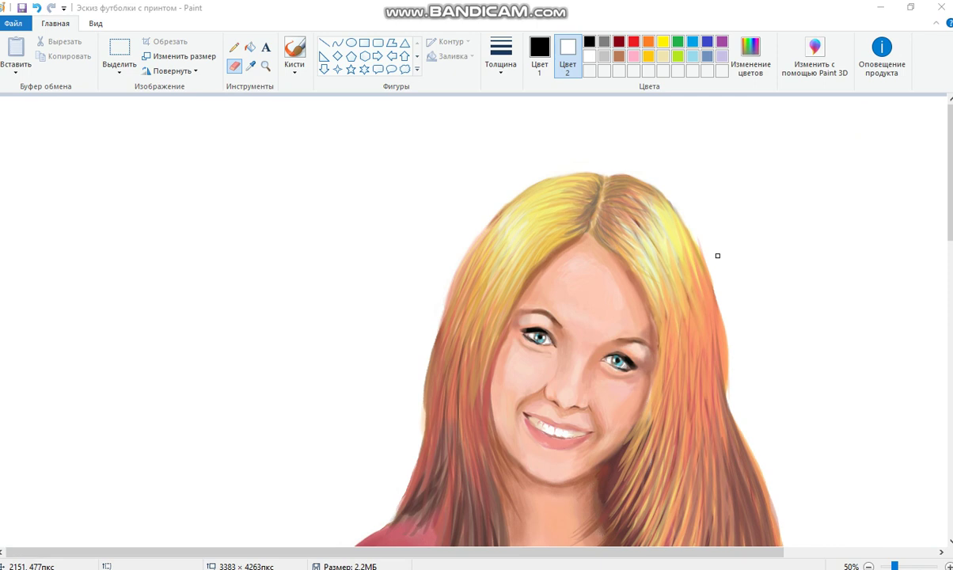
scroll(716, 256, "down", 3)
scroll(707, 273, "up", 3)
Step: Switch to Photos to view the stock reference photo of the girl in the white T-shirt, and switch to the recorded painting session
mouse_move(241, 569)
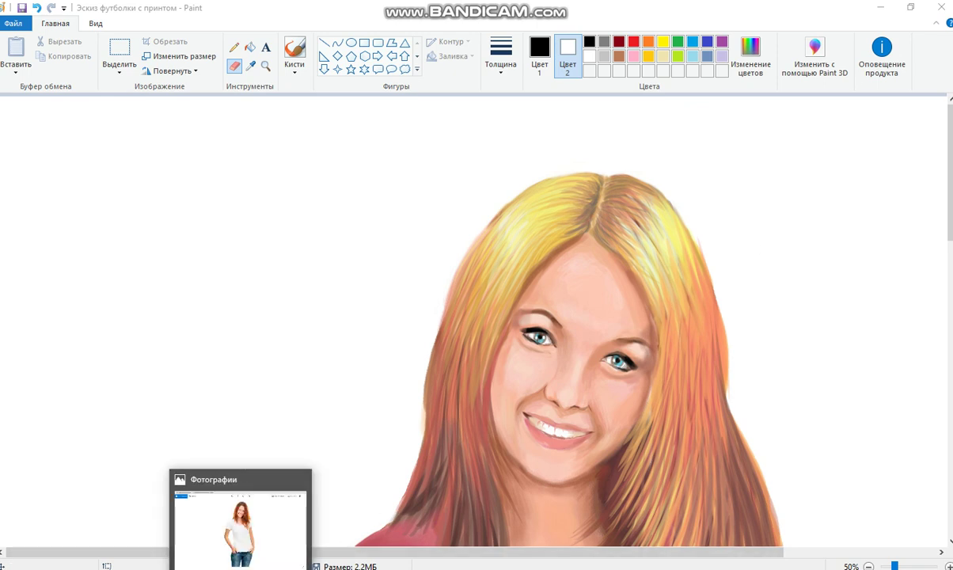
left_click(240, 568)
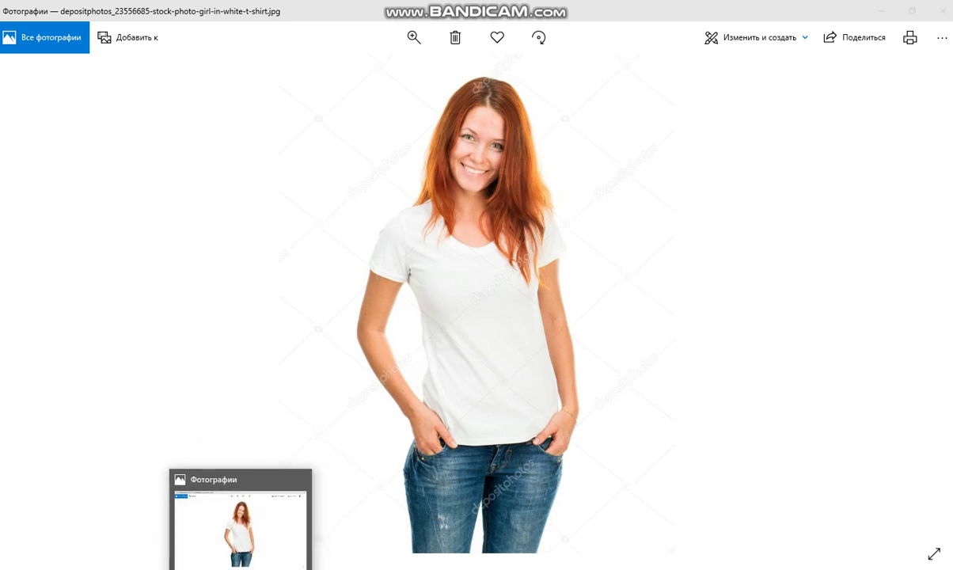
left_click(225, 569)
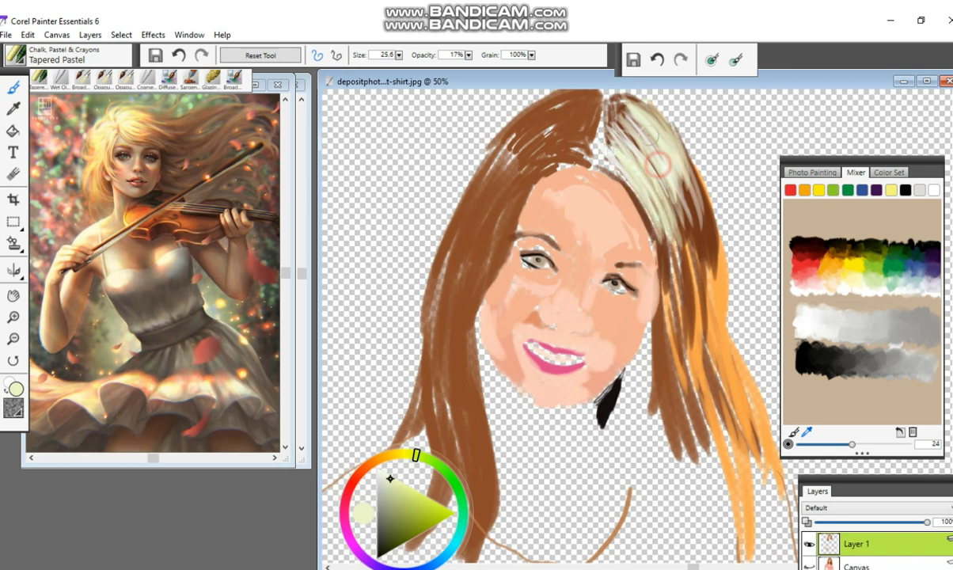
Step: Sample a pale yellow hair highlight from the violinist reference painting as the painting colour
left_click(13, 109)
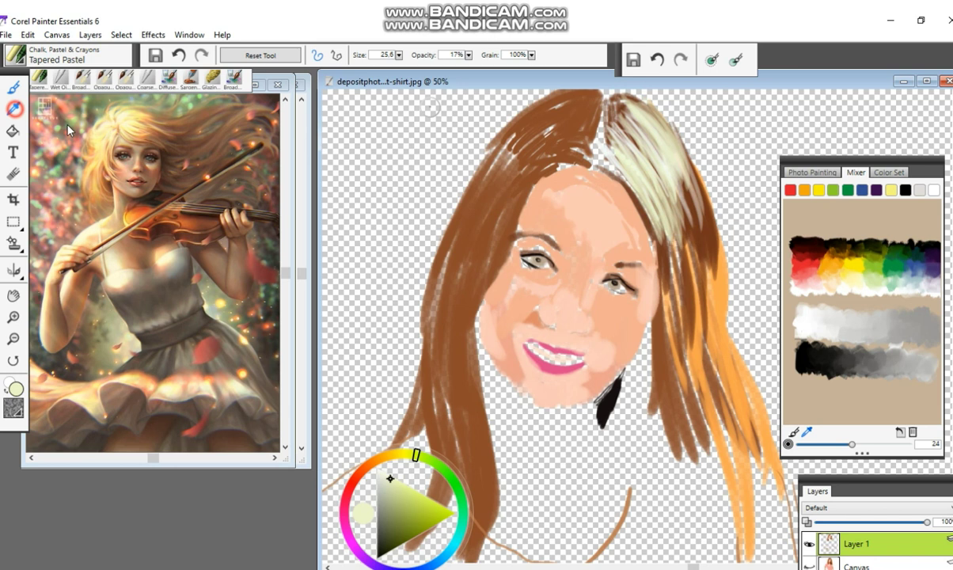
left_click(136, 109)
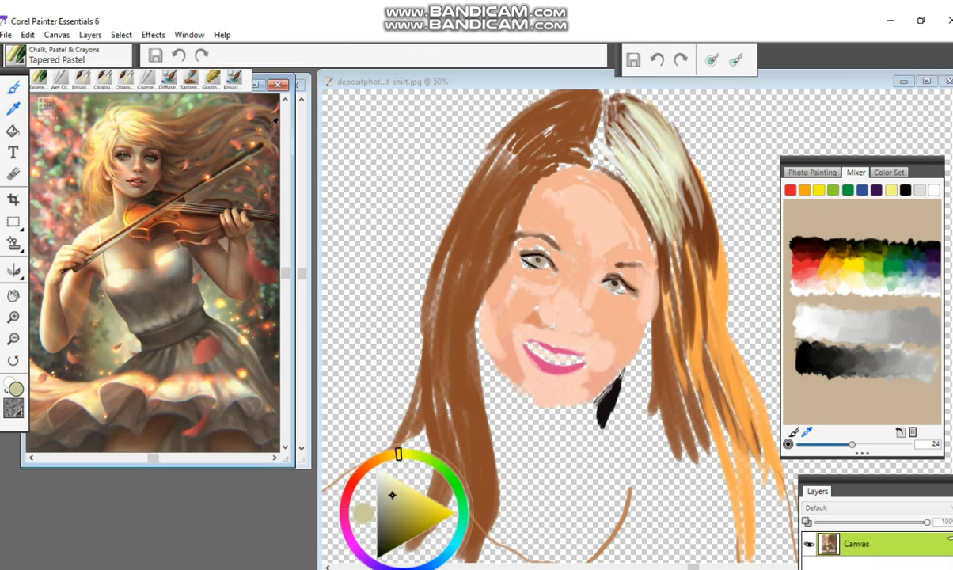
left_click(594, 152)
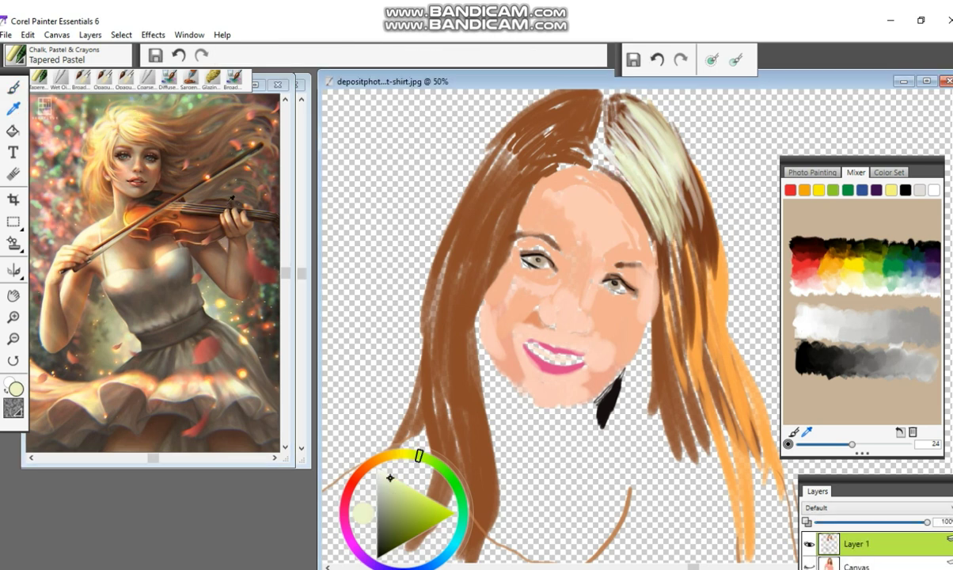
left_click(133, 110)
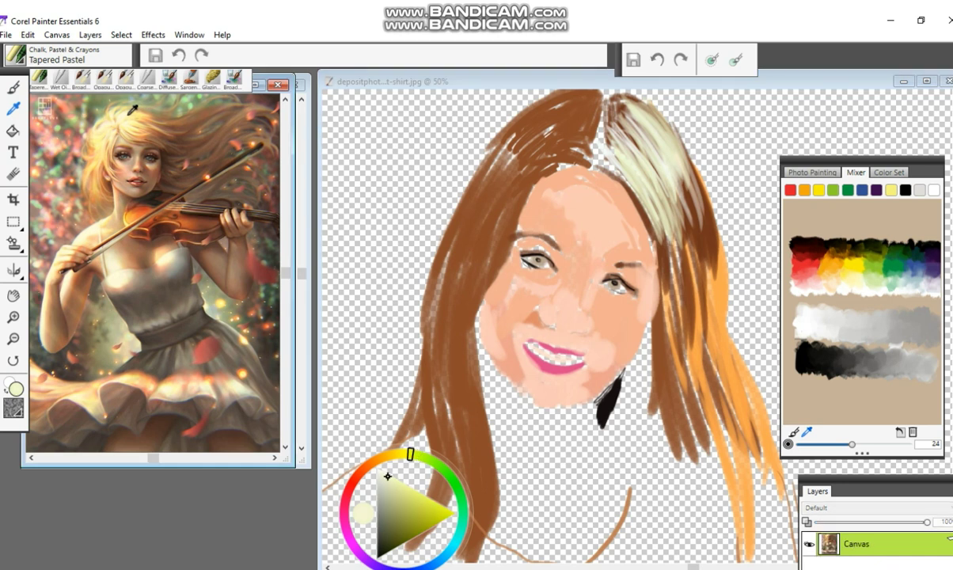
Step: Shift the colour to a more saturated warm yellow and paint Tapered Pastel strokes over the pale hair strands beside the parting
left_click_drag(410, 455, 404, 457)
left_click(423, 496)
left_click(13, 86)
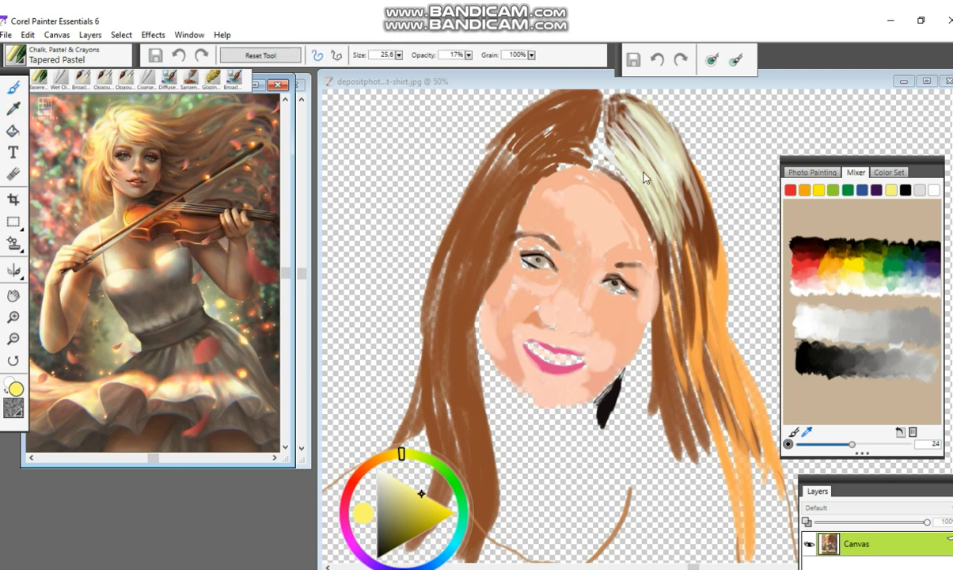
key("ctrl+shift+n")
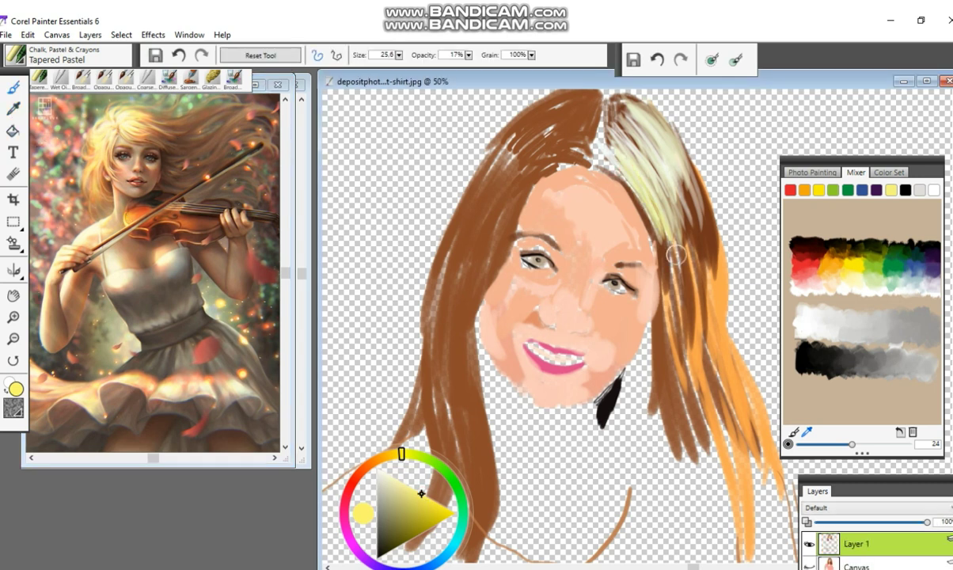
Step: Skip the recorded painting session ahead by 30 seconds
mouse_move(485, 565)
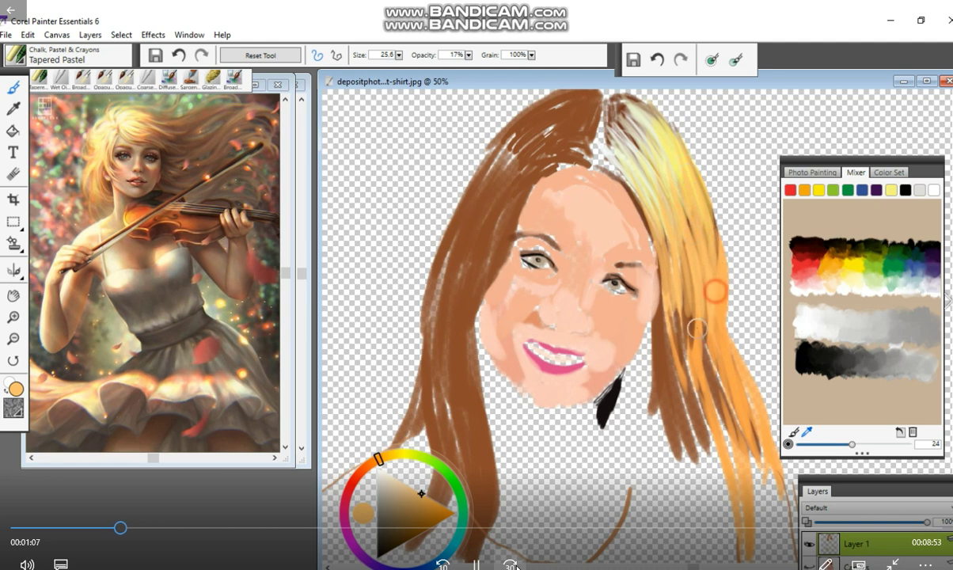
left_click(511, 564)
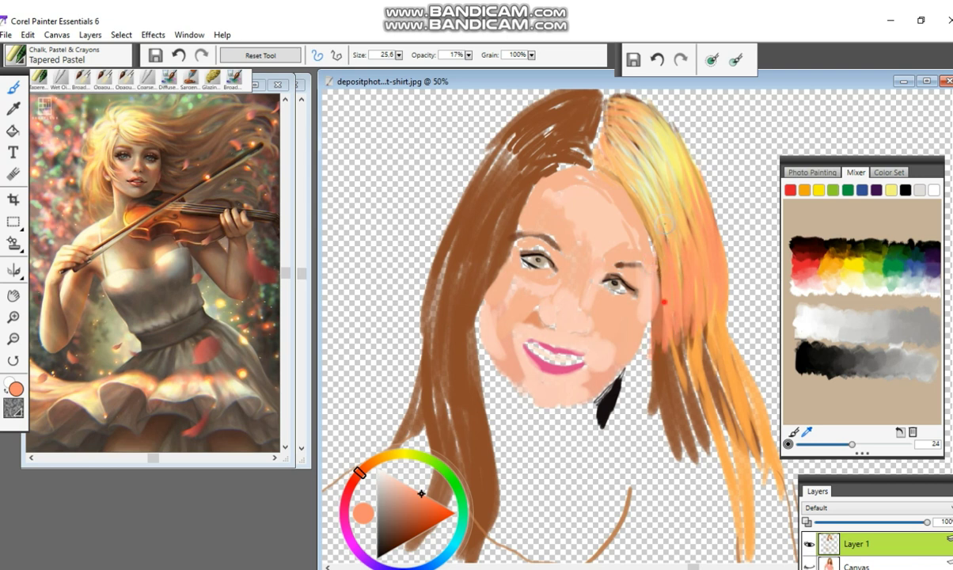
Step: Choose a duller reddish-brown of the same hue and paint darker strokes at the hair roots along the parting
left_click(403, 505)
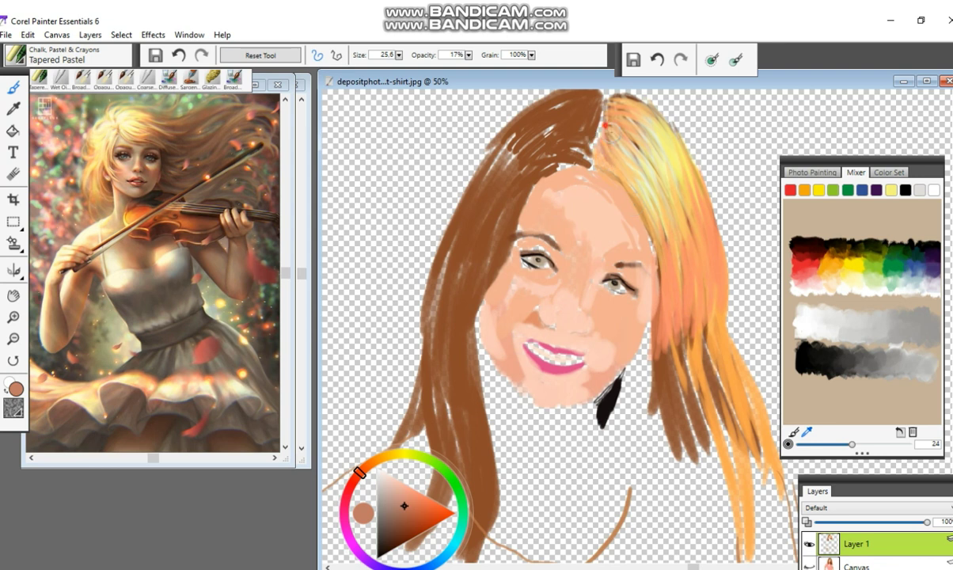
mouse_move(565, 116)
left_mouse_down()
mouse_move(583, 105)
mouse_move(575, 87)
mouse_move(590, 107)
mouse_move(577, 115)
mouse_move(631, 129)
mouse_move(610, 106)
mouse_move(607, 127)
mouse_move(571, 133)
mouse_move(578, 143)
mouse_move(563, 155)
mouse_move(626, 184)
mouse_move(563, 152)
mouse_move(578, 123)
mouse_move(569, 119)
mouse_move(610, 147)
mouse_move(607, 117)
left_mouse_up()
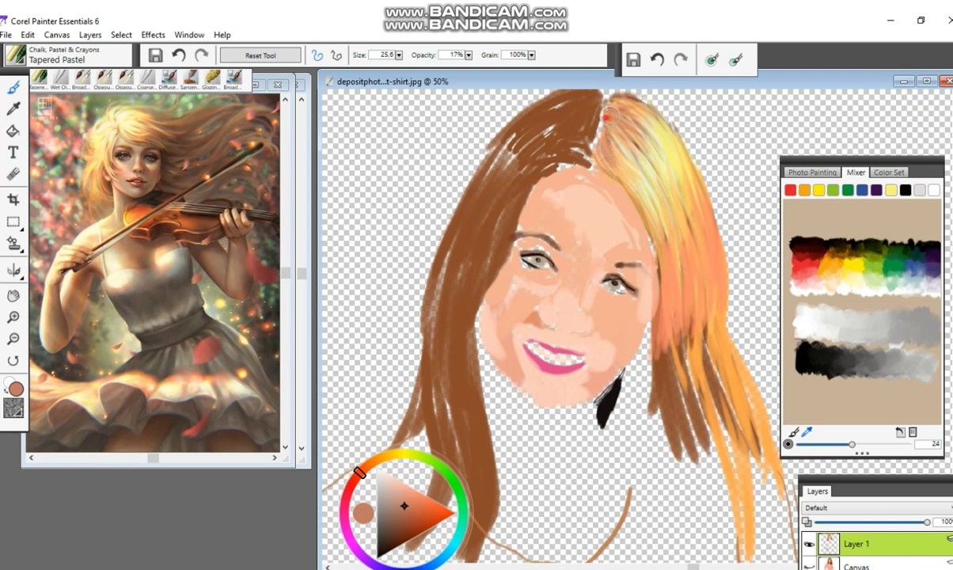
Step: Skip through the recorded session in 30-second jumps to review the colouring of both hair sides and the face
mouse_move(131, 15)
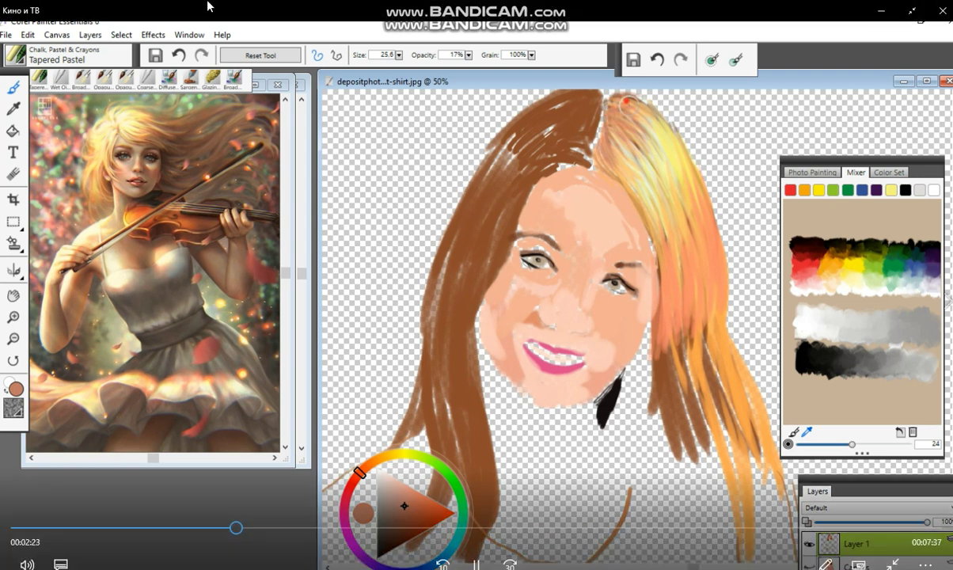
left_click(510, 563)
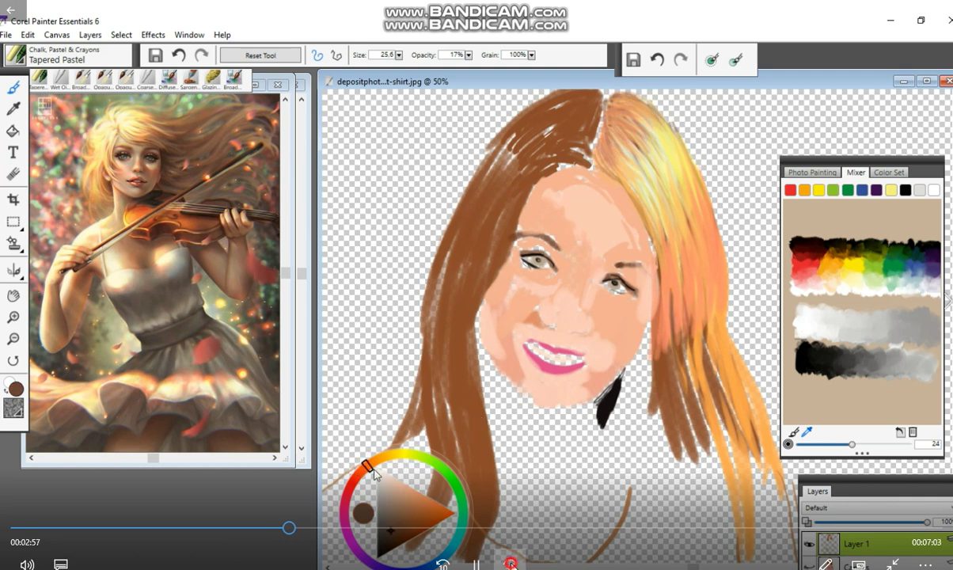
left_click(511, 563)
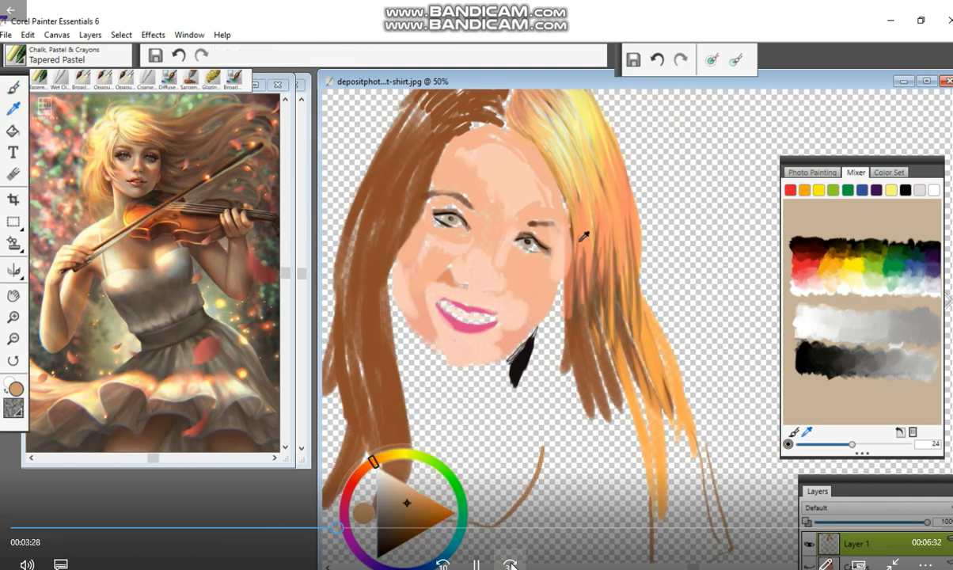
left_click(510, 564)
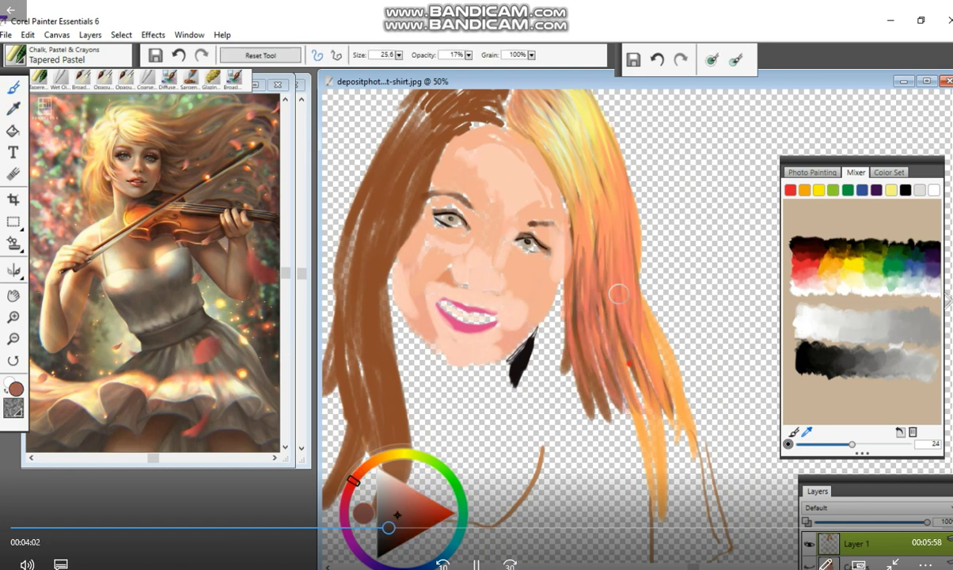
left_click(511, 564)
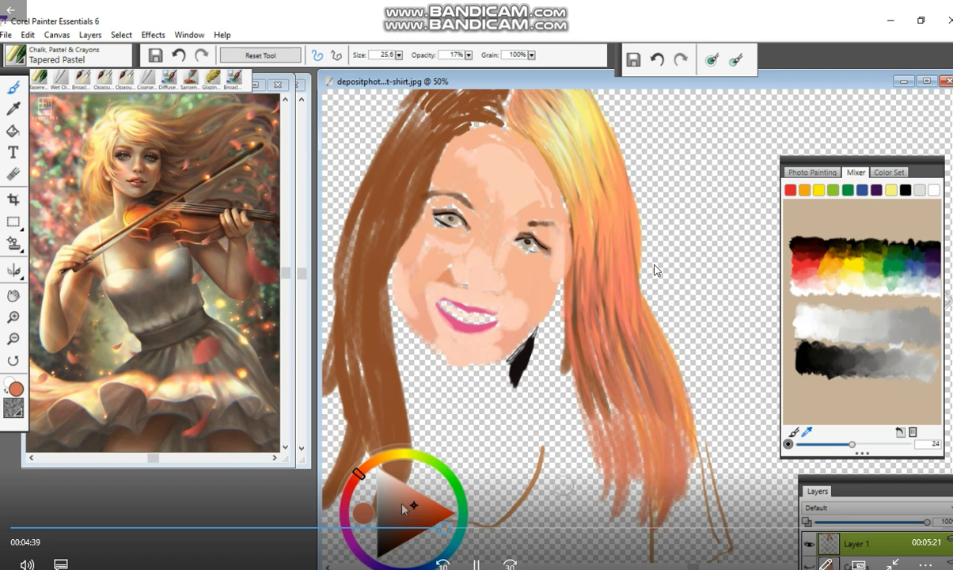
left_click(510, 565)
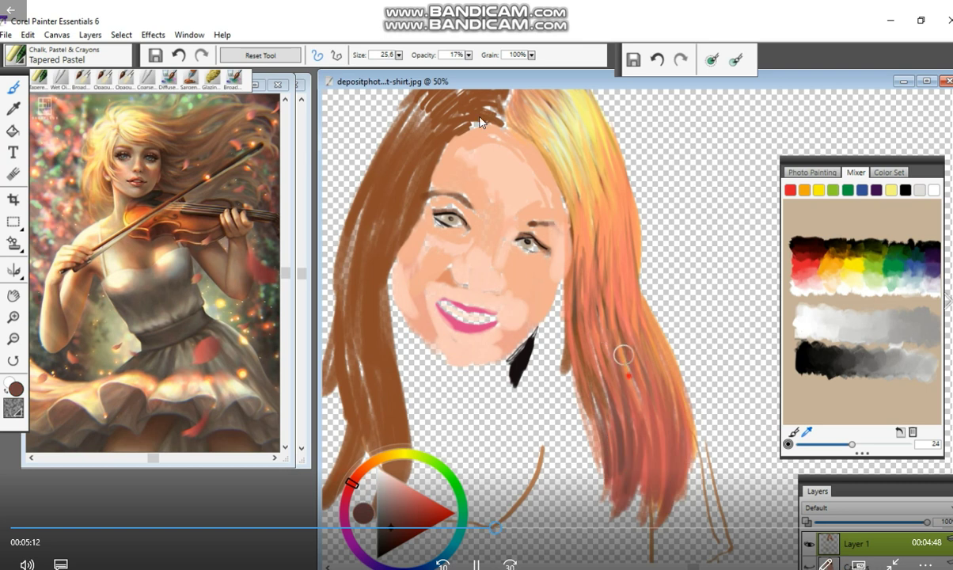
left_click(510, 565)
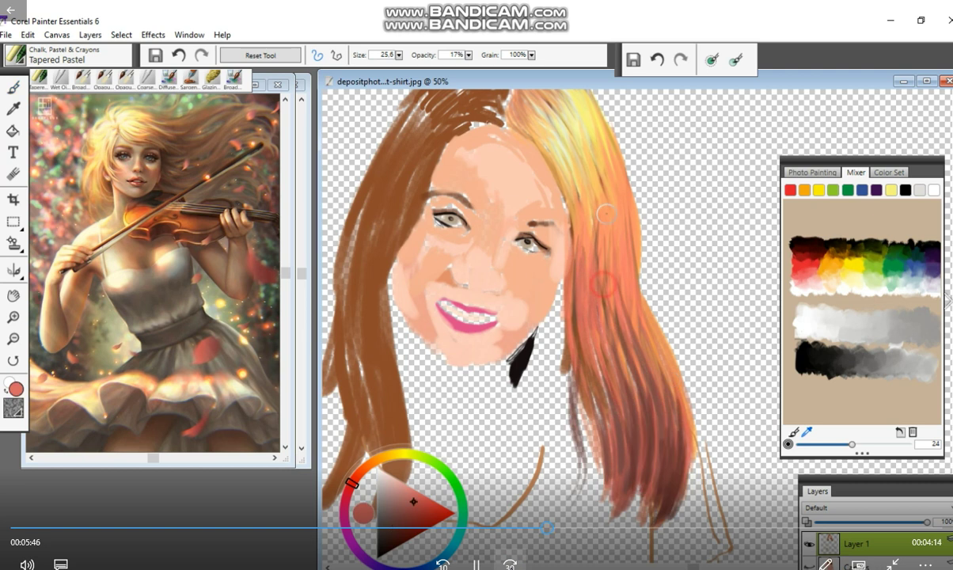
left_click(511, 565)
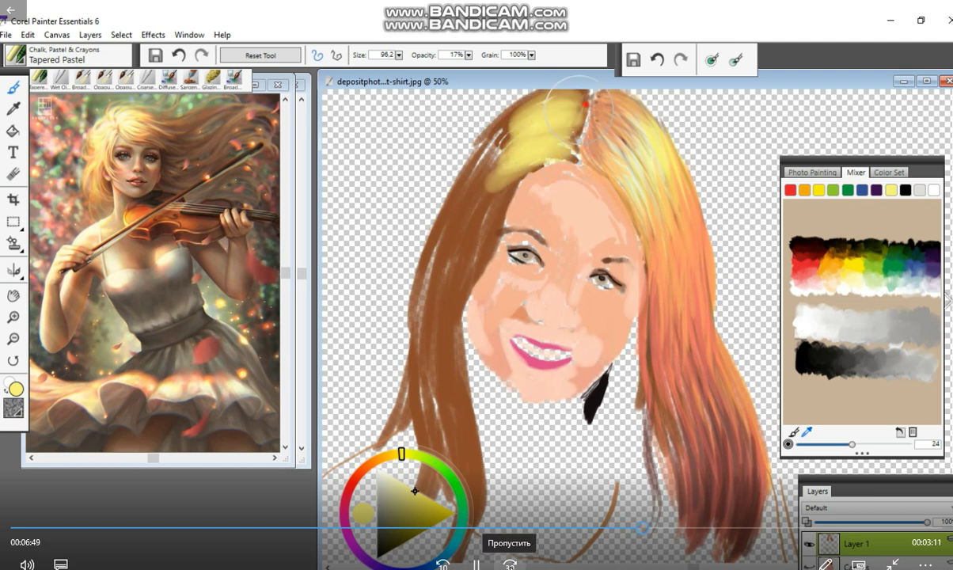
left_click(510, 565)
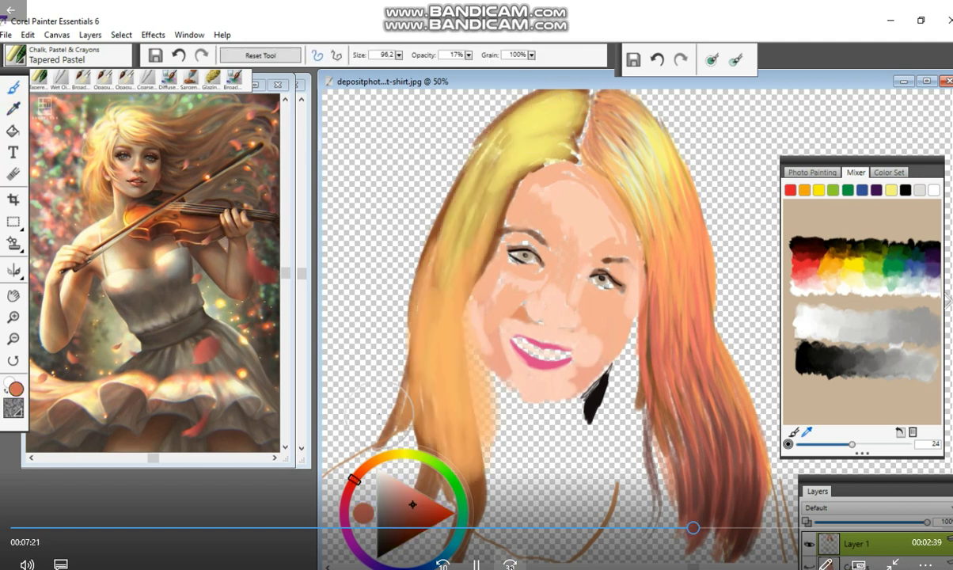
left_click(510, 565)
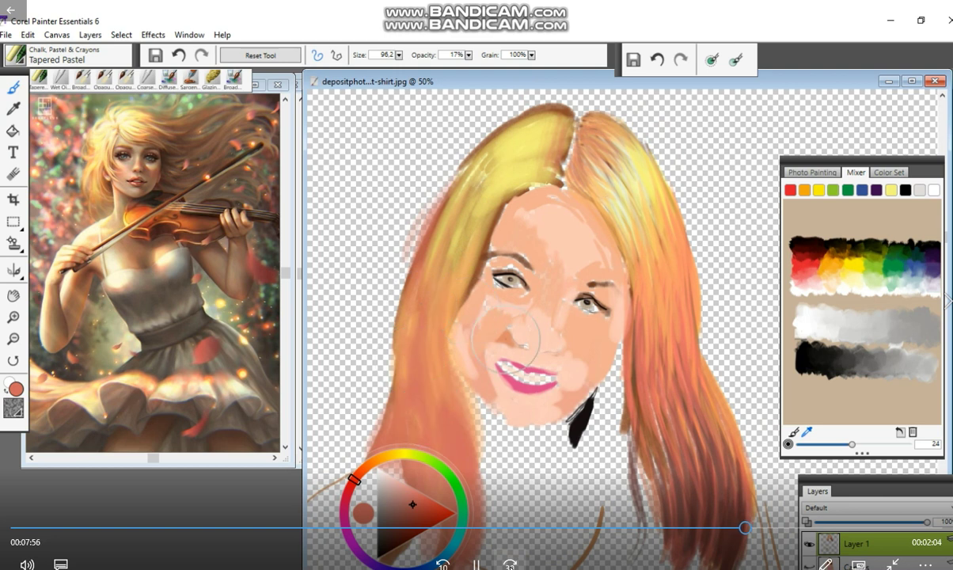
left_click(510, 565)
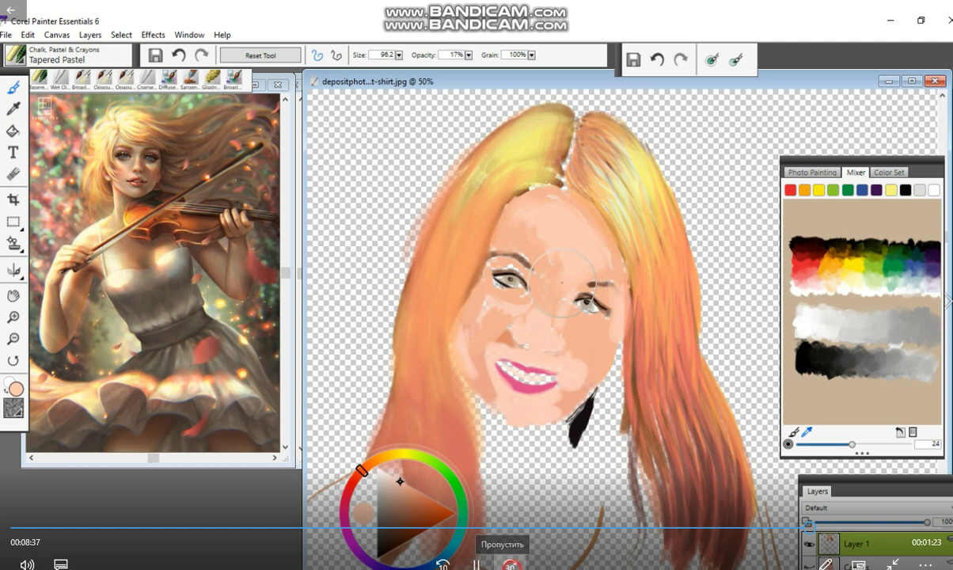
left_click(510, 564)
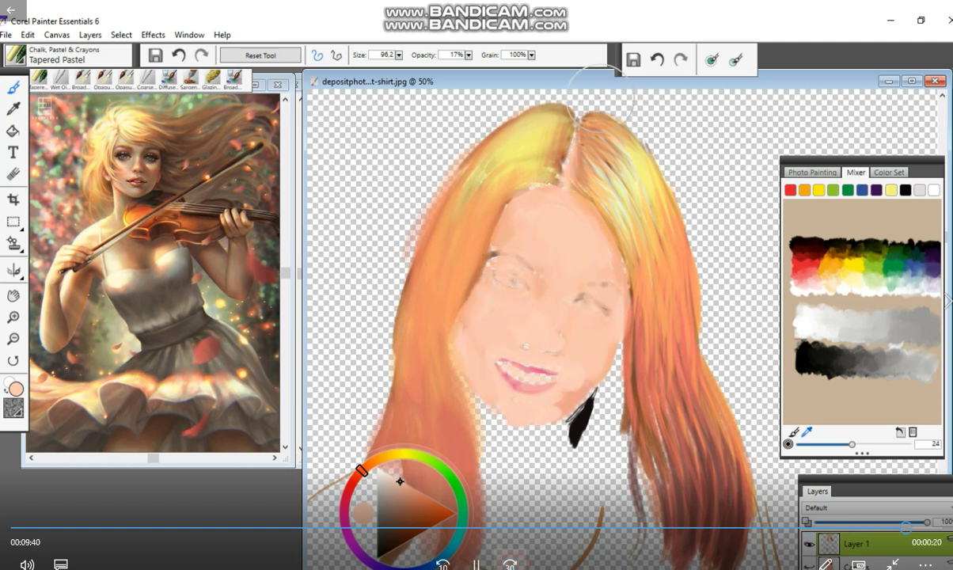
left_click(510, 565)
left_click(510, 564)
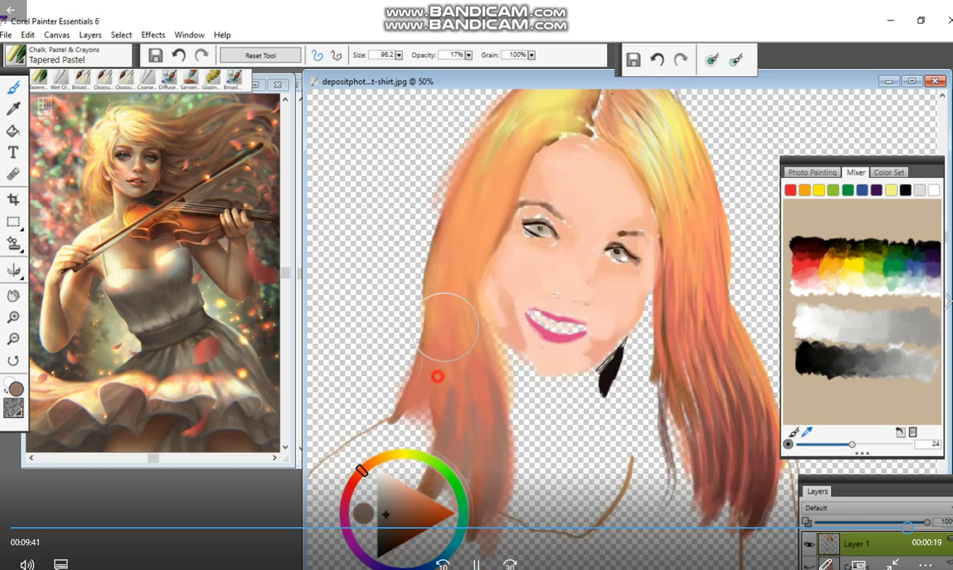